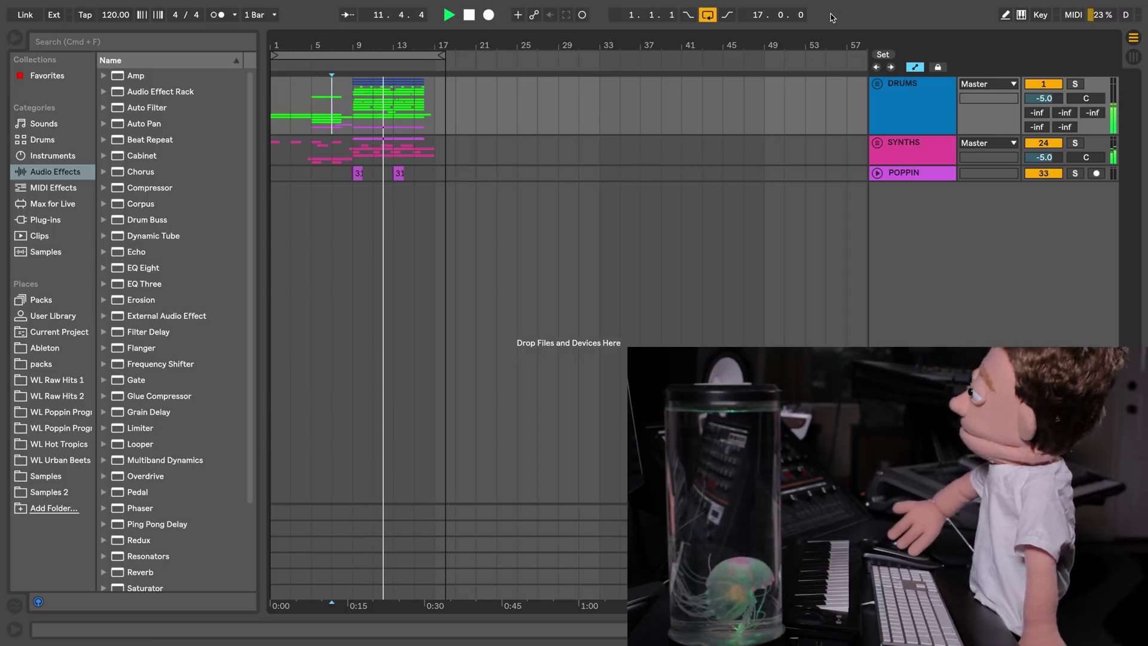
- Unfold the DRUMS group and move the RIM track out of it to the very top of the arrangement
left_click(877, 87)
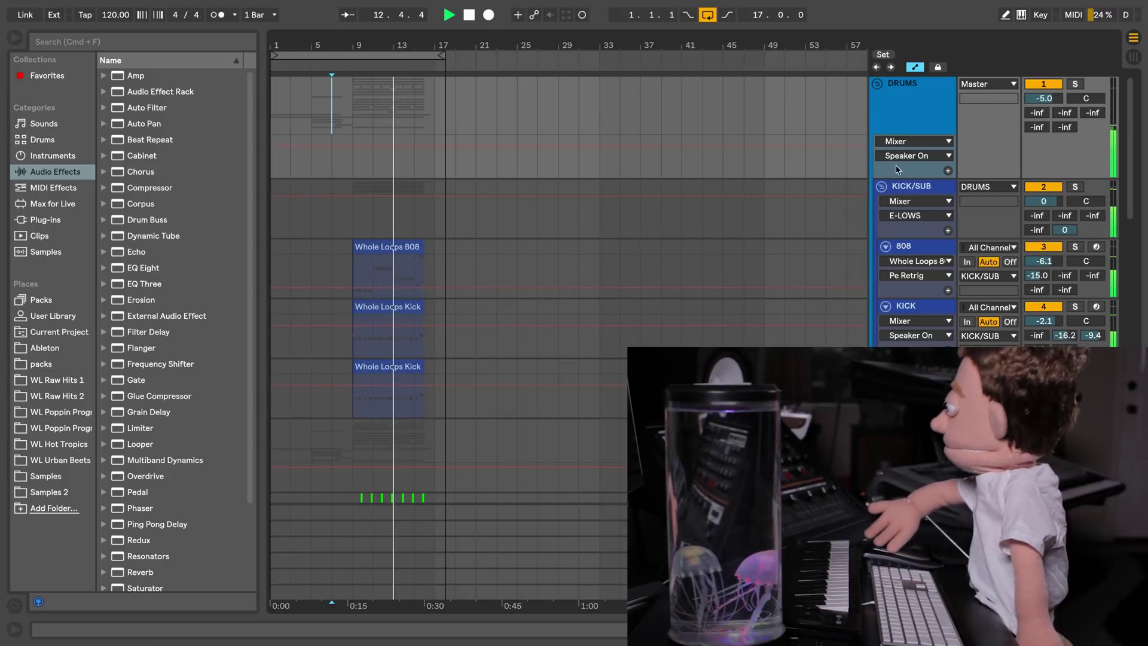
scroll(902, 187, "down", 3)
scroll(902, 187, "down", 2)
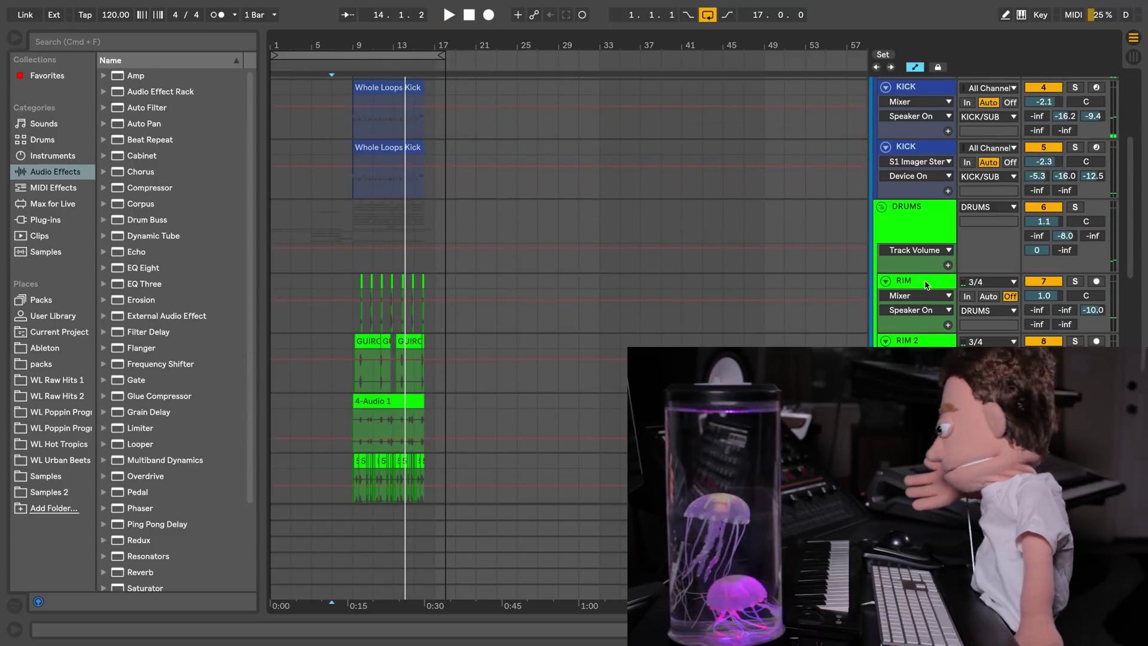
scroll(924, 281, "up", 2)
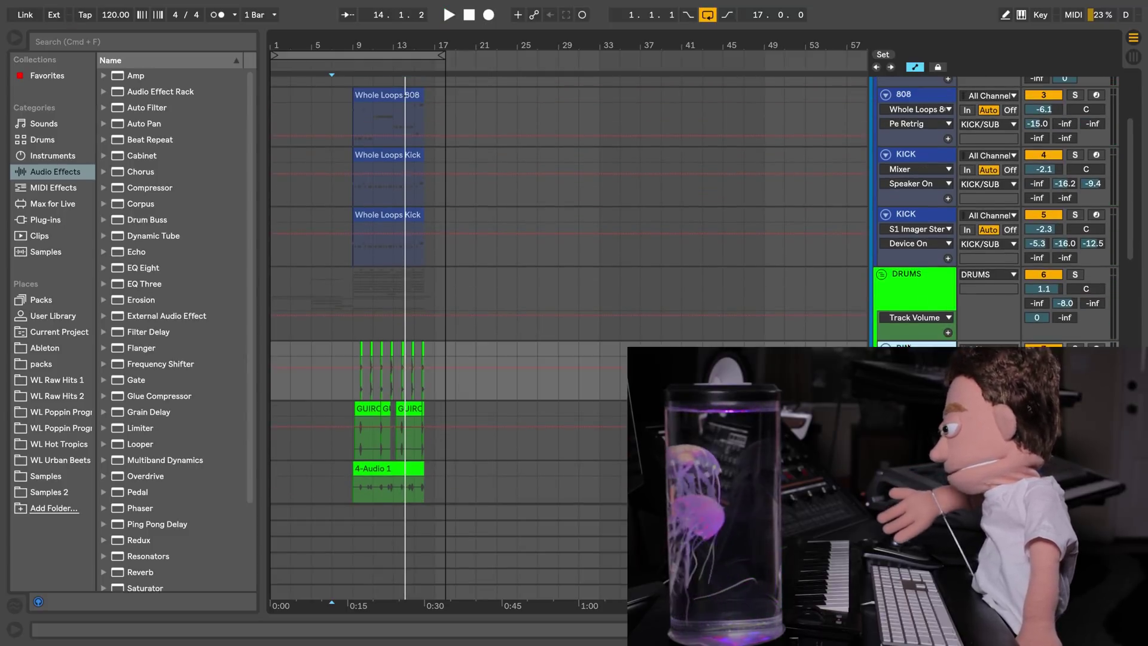
scroll(924, 371, "up", 4)
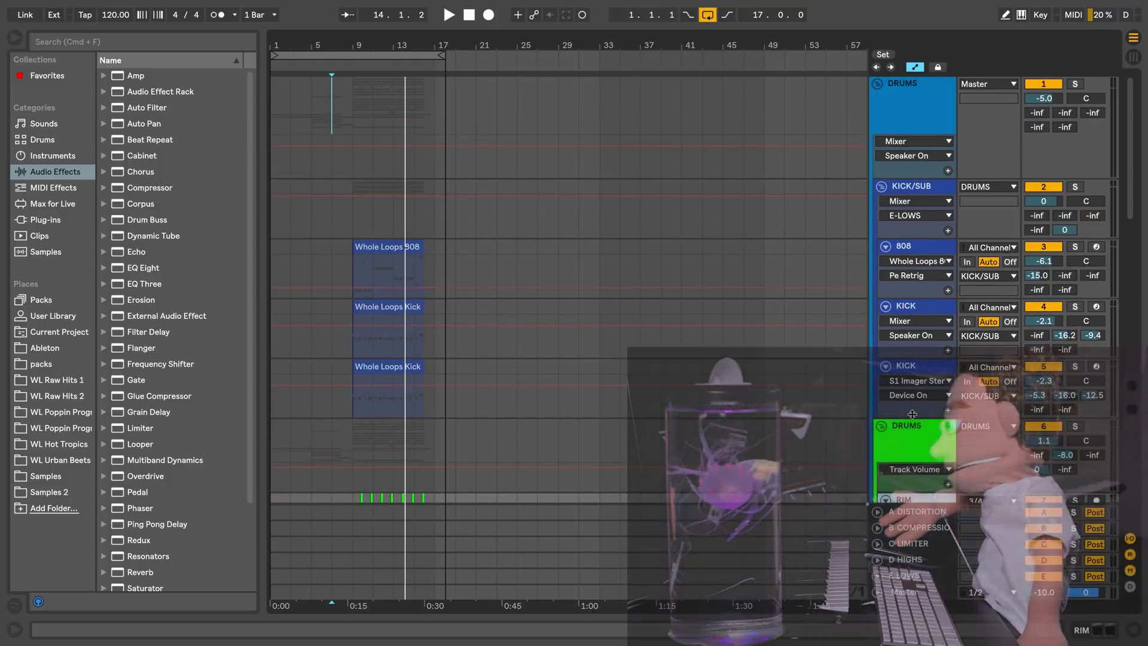
scroll(912, 414, "down", 4)
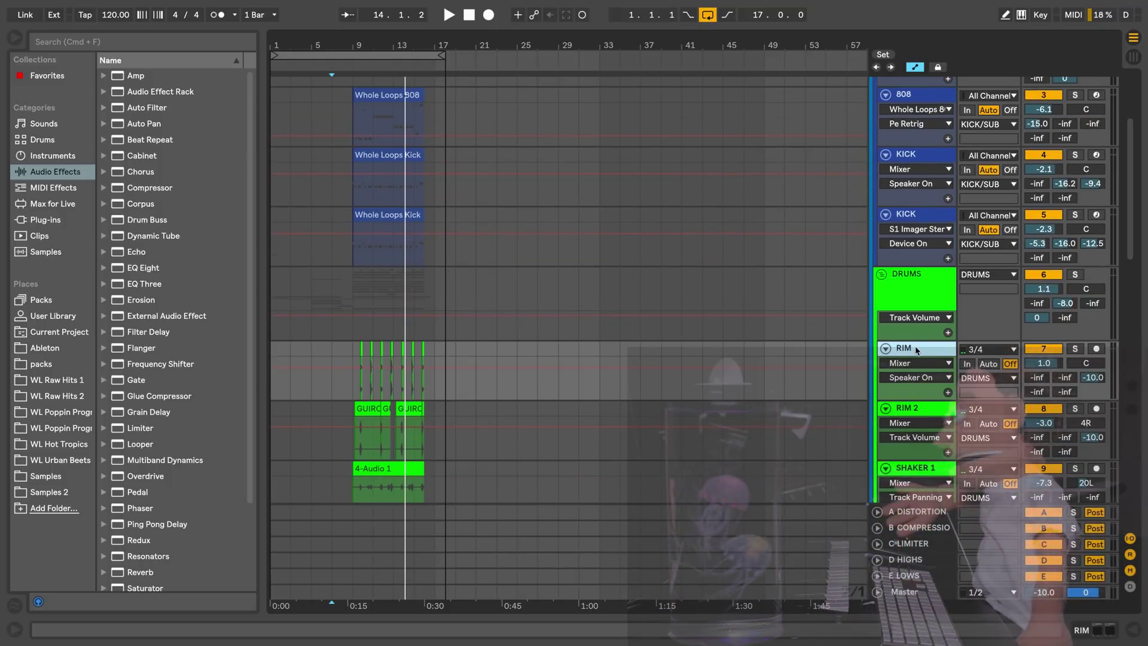
scroll(935, 84, "up", 2)
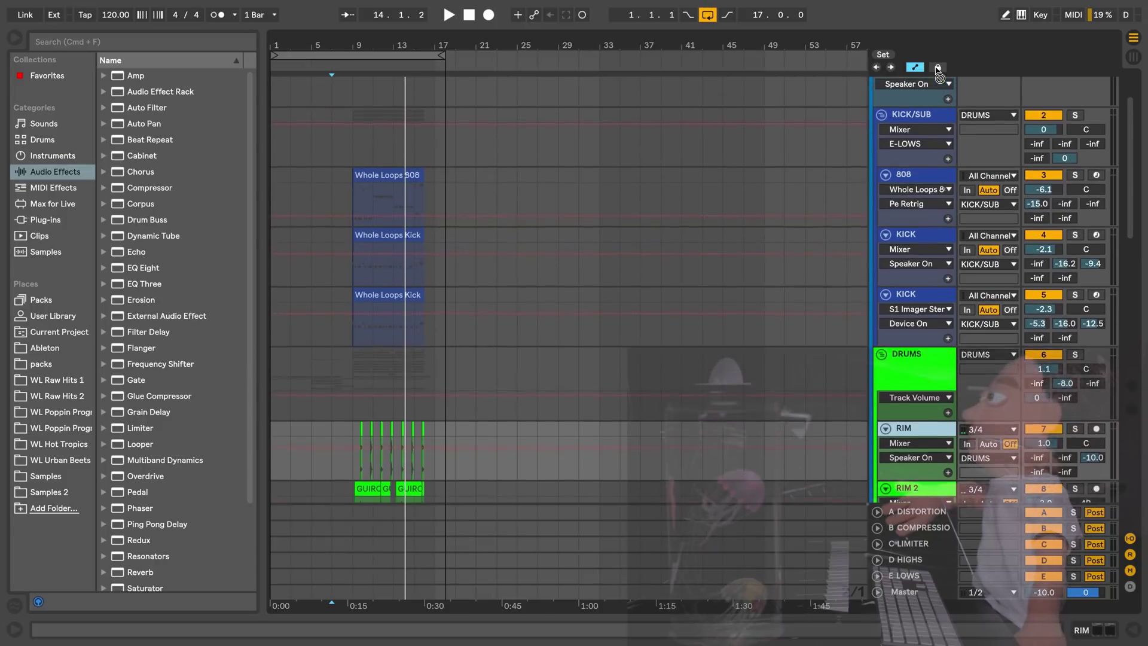
scroll(938, 74, "up", 2)
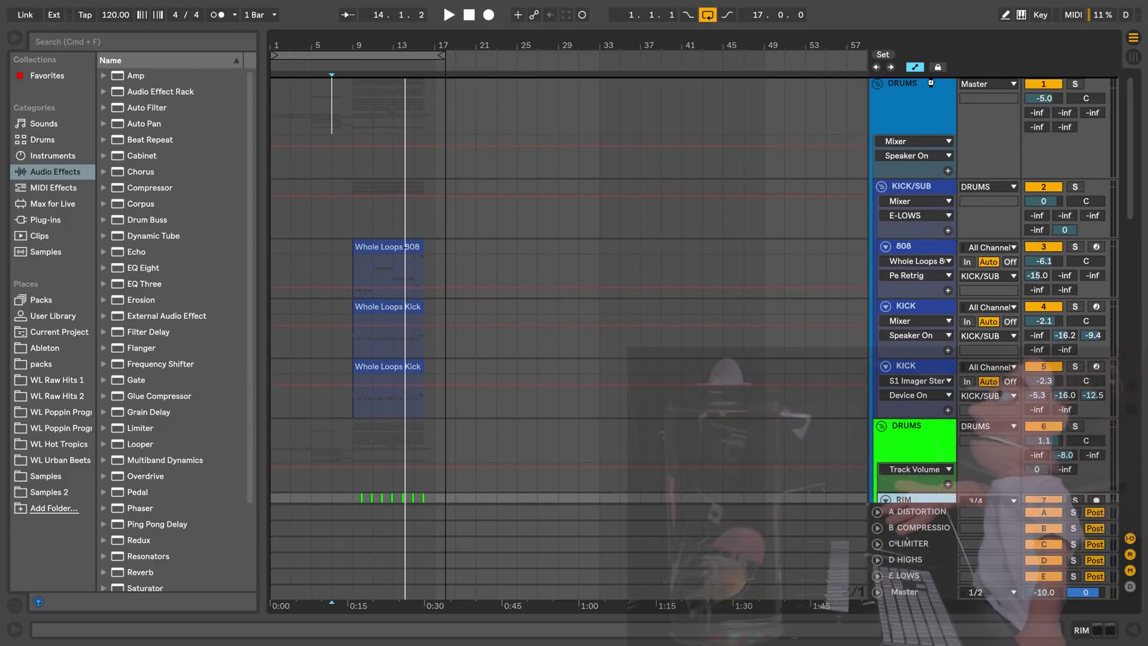
left_click_drag(930, 83, 931, 83)
- Move both KICK tracks out of the KICK/SUB group to the top of the arrangement, above the RIM track
left_click(911, 364)
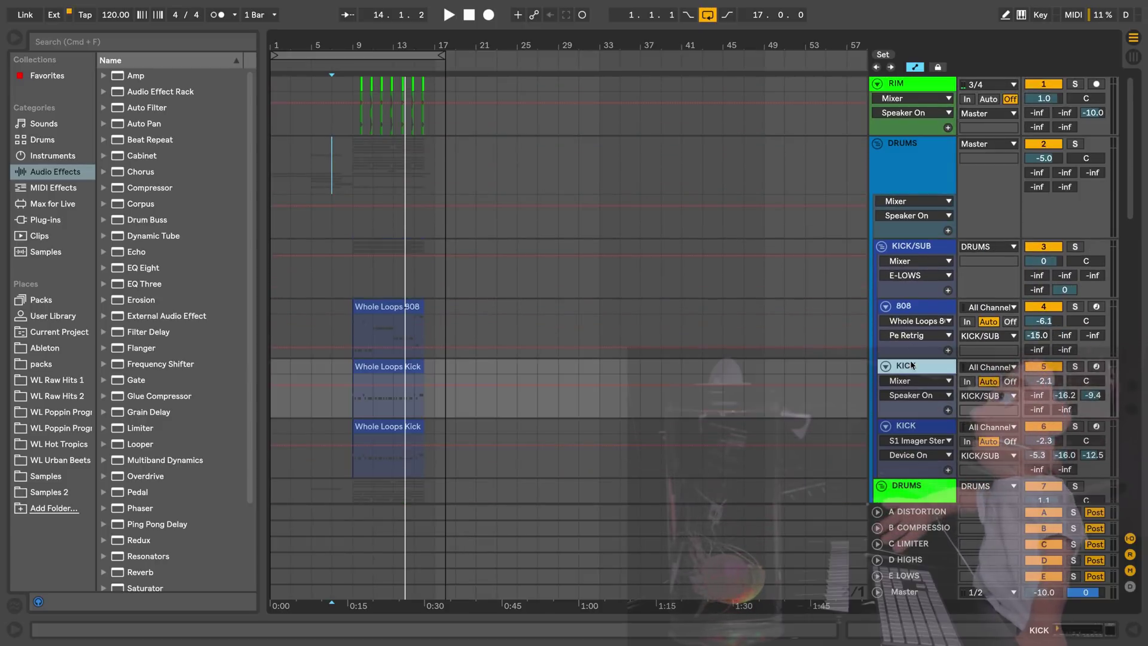
left_click(904, 426)
left_click_drag(926, 366, 923, 80)
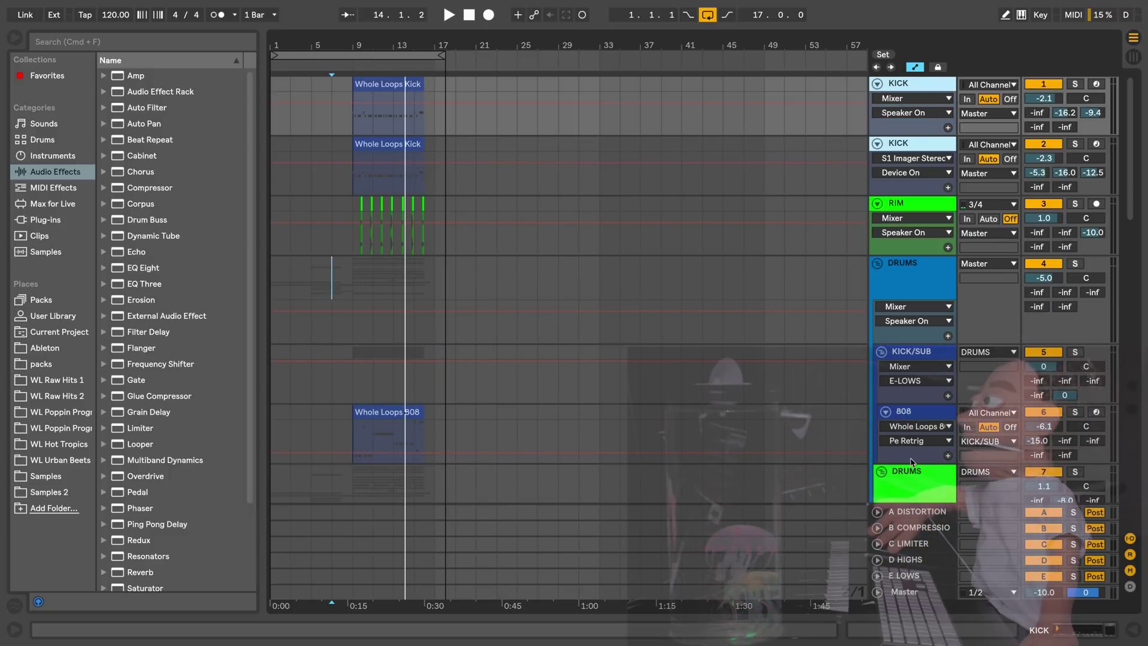
left_click(917, 352)
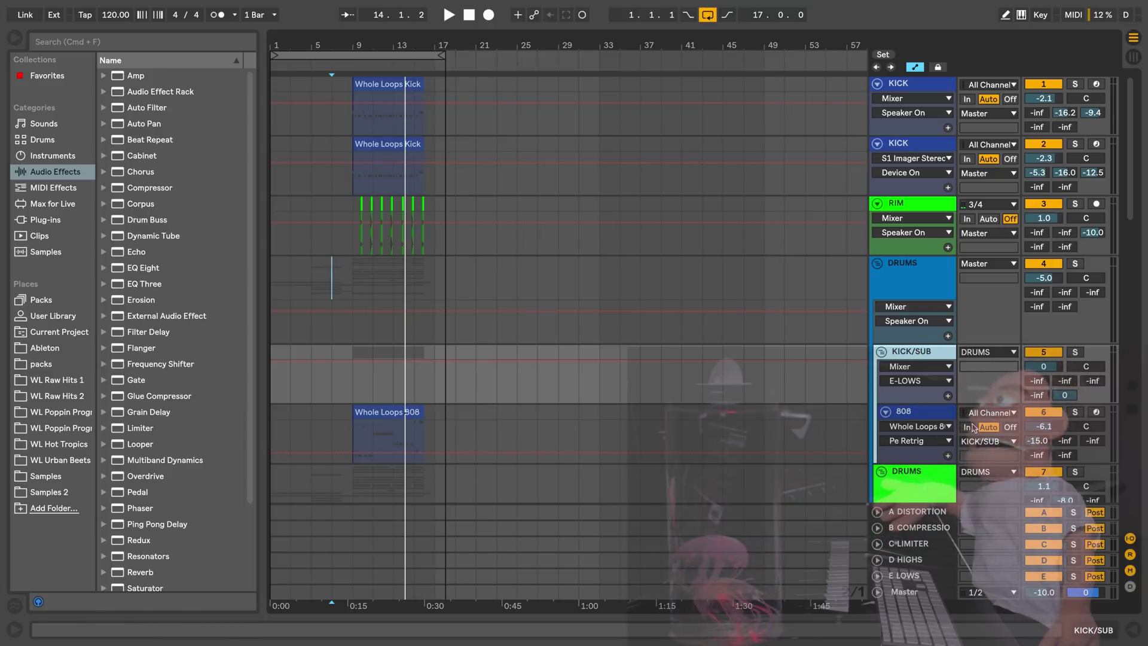
- Group the two KICK tracks and the RIM track together
left_click(915, 206)
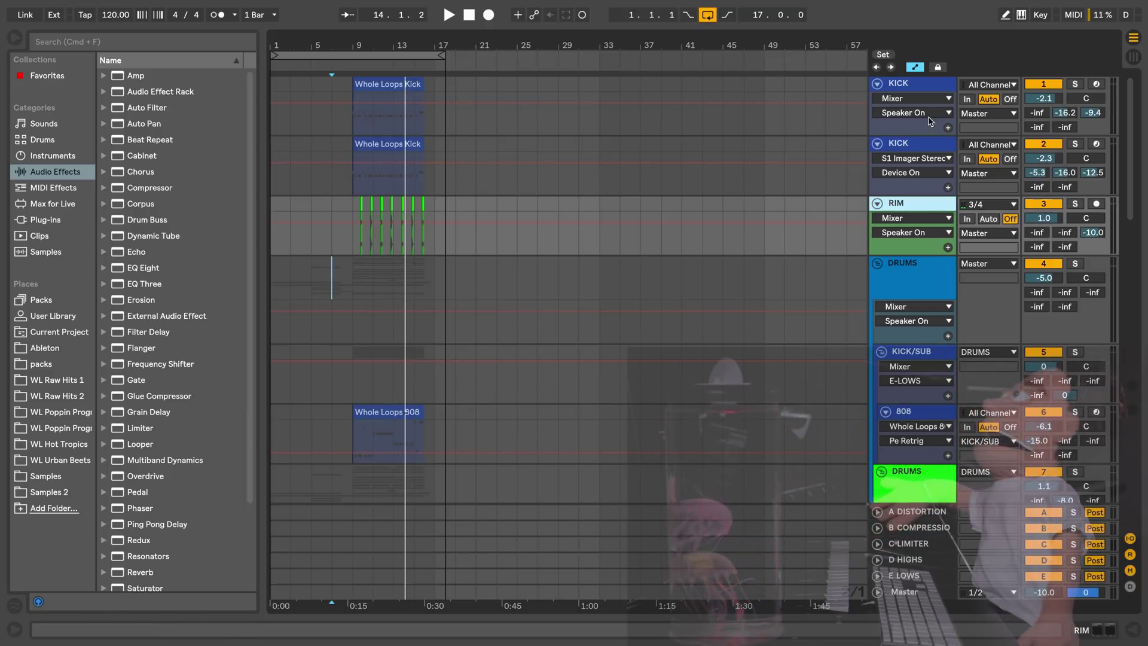
left_click(926, 86, "shift")
key("super+g")
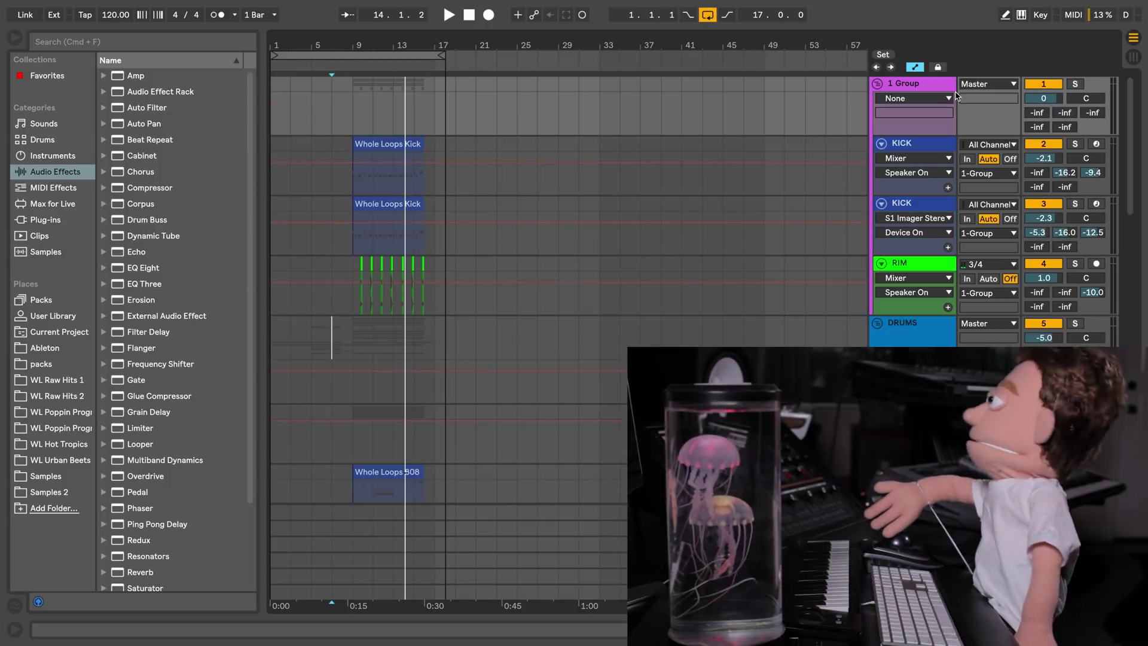
- Set the volume of the new kick and rim group to -5 dB
left_click(1056, 103)
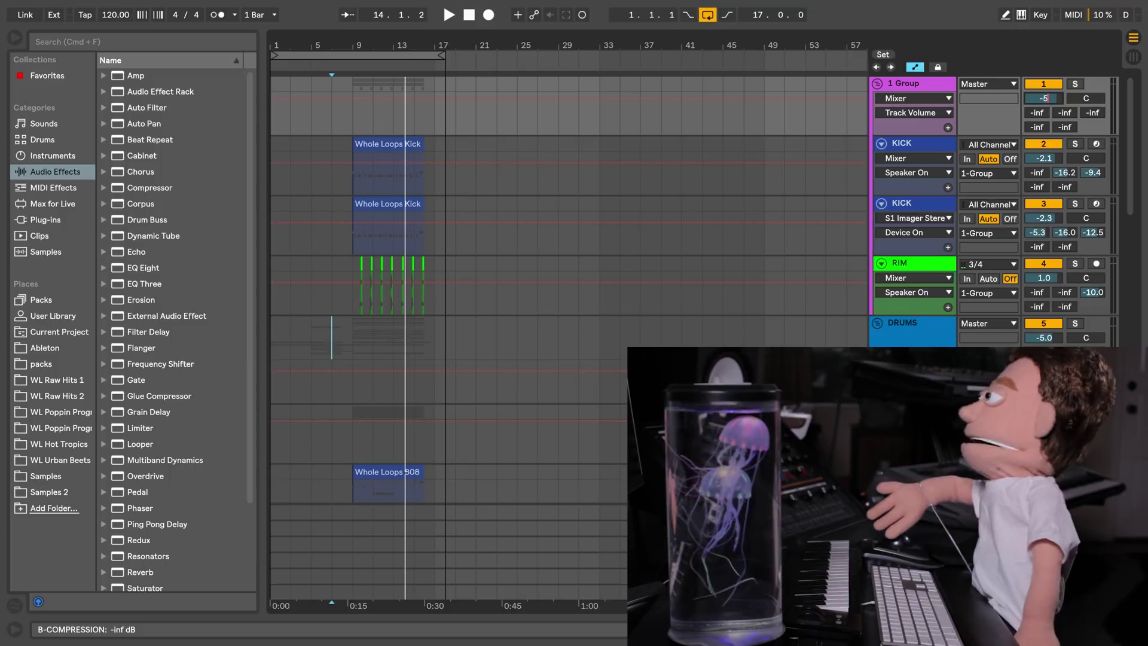
type("-5")
key("Return")
- Play the arrangement briefly from the start of the kick clip at bar 9 to check the sound
left_click(382, 143)
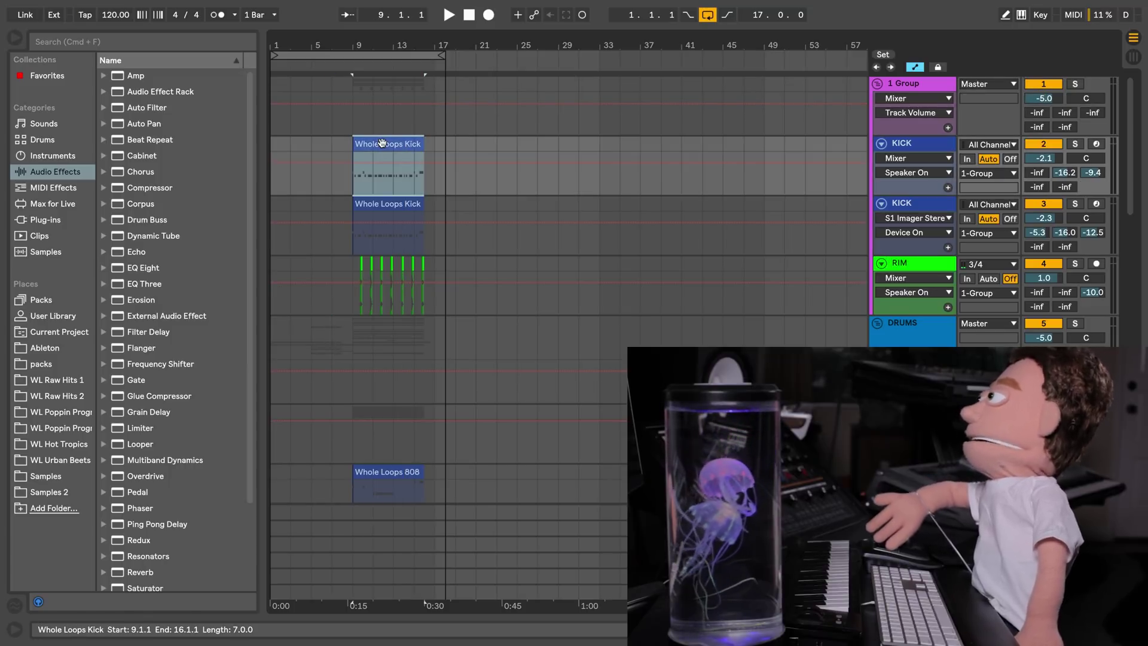
key("space")
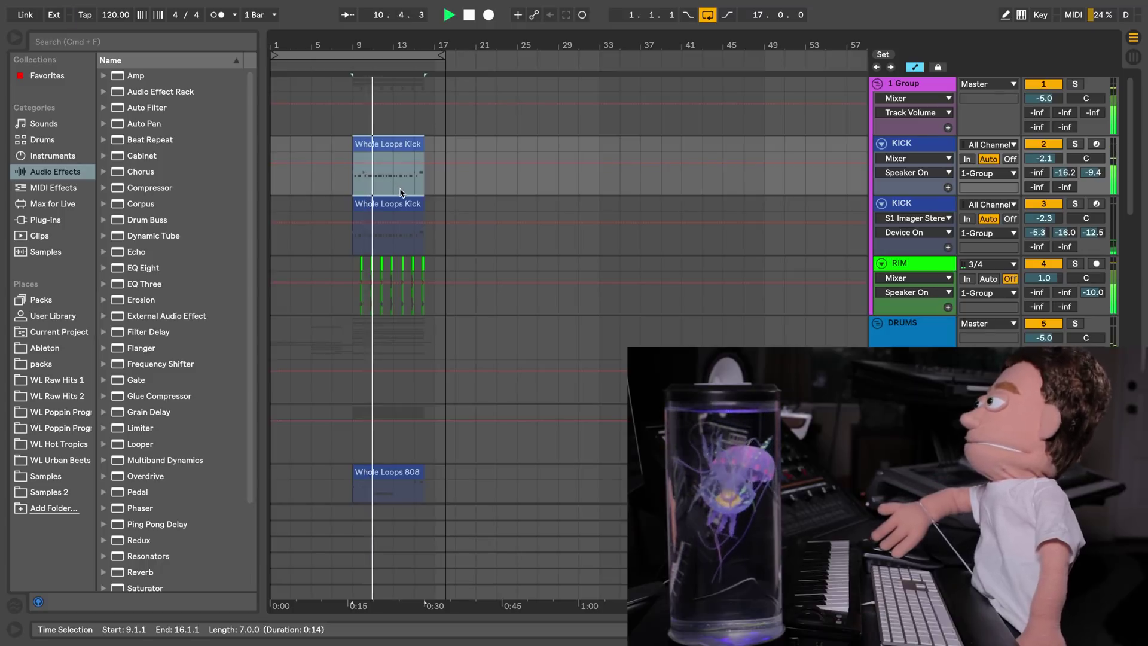
key("space")
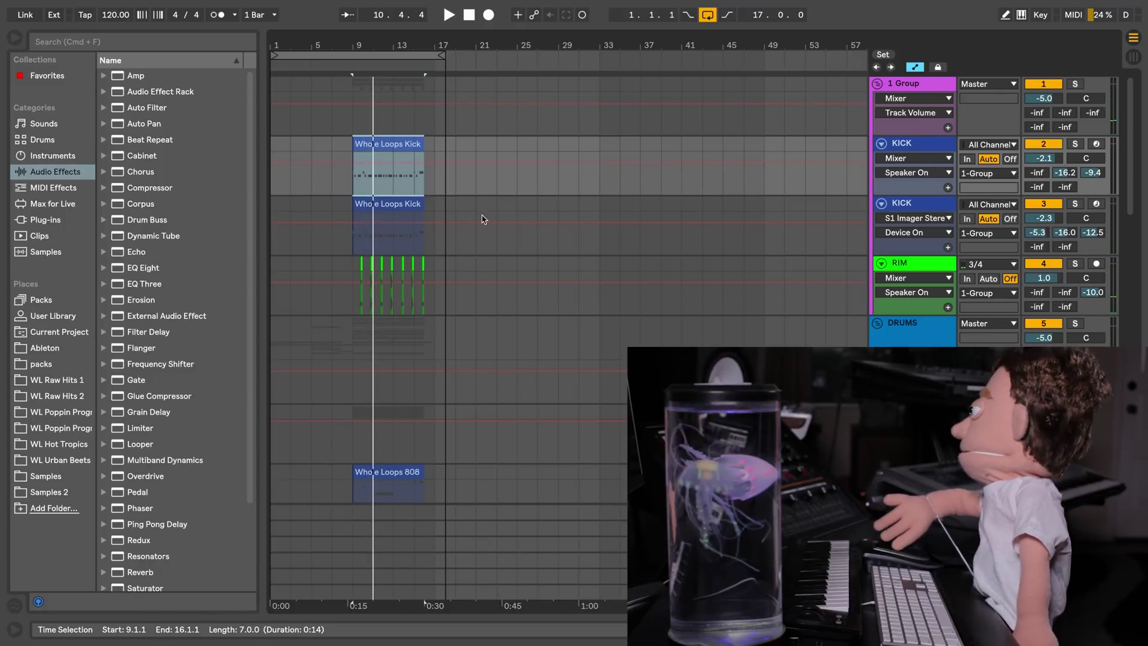
- Group all remaining tracks, from the DRUMS group down to POPPIN, into a second group
left_click(920, 336)
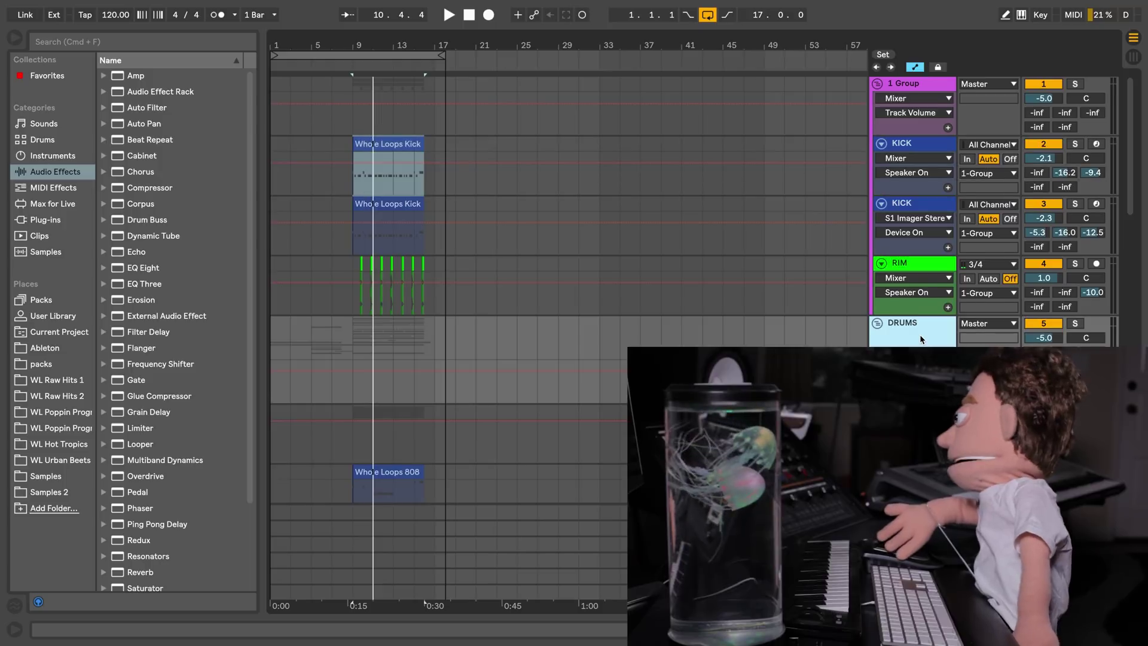
scroll(921, 339, "down", 15)
left_click(915, 457)
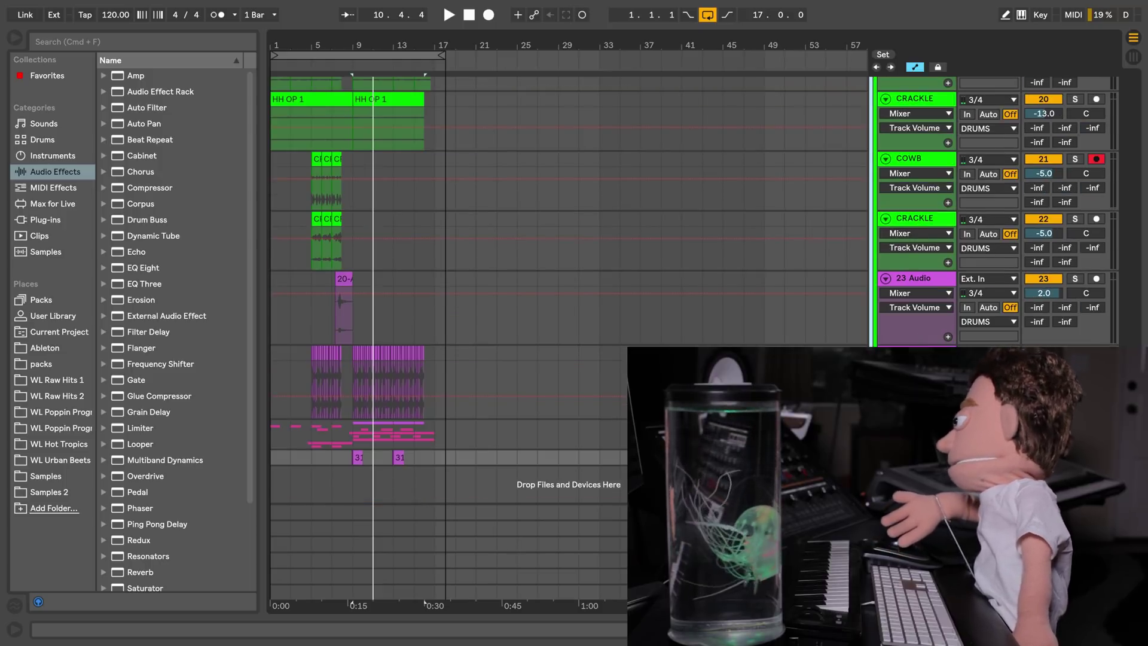
scroll(612, 212, "up", 15)
scroll(612, 211, "up", 5)
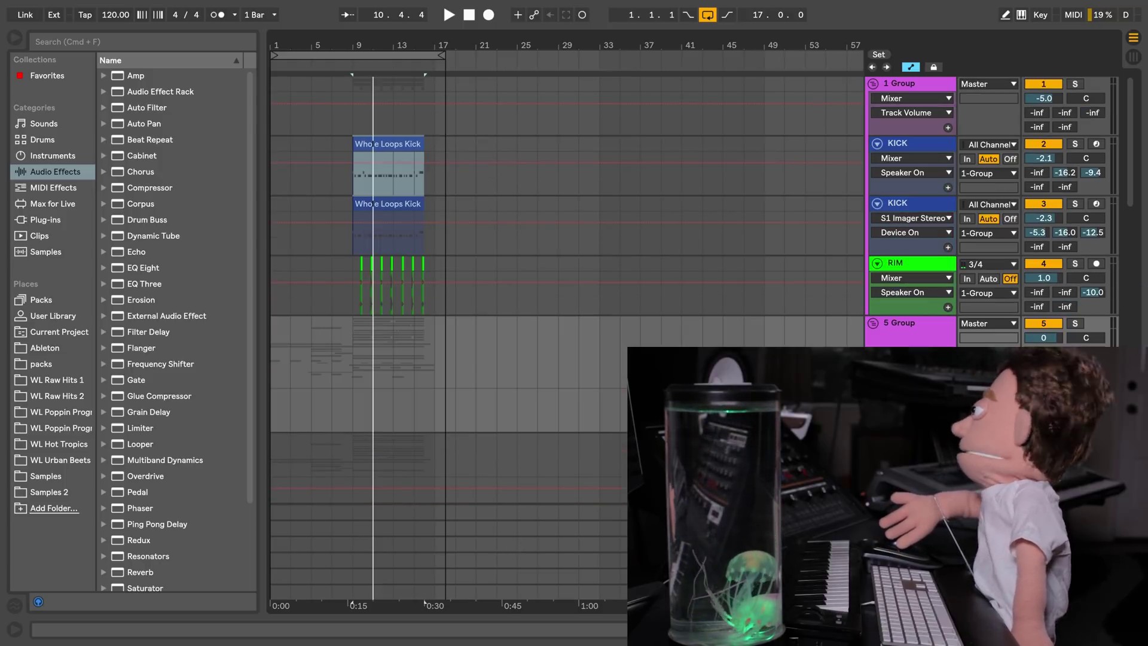
- Rename the new group holding all the remaining tracks to DUCBOI
left_click(906, 332)
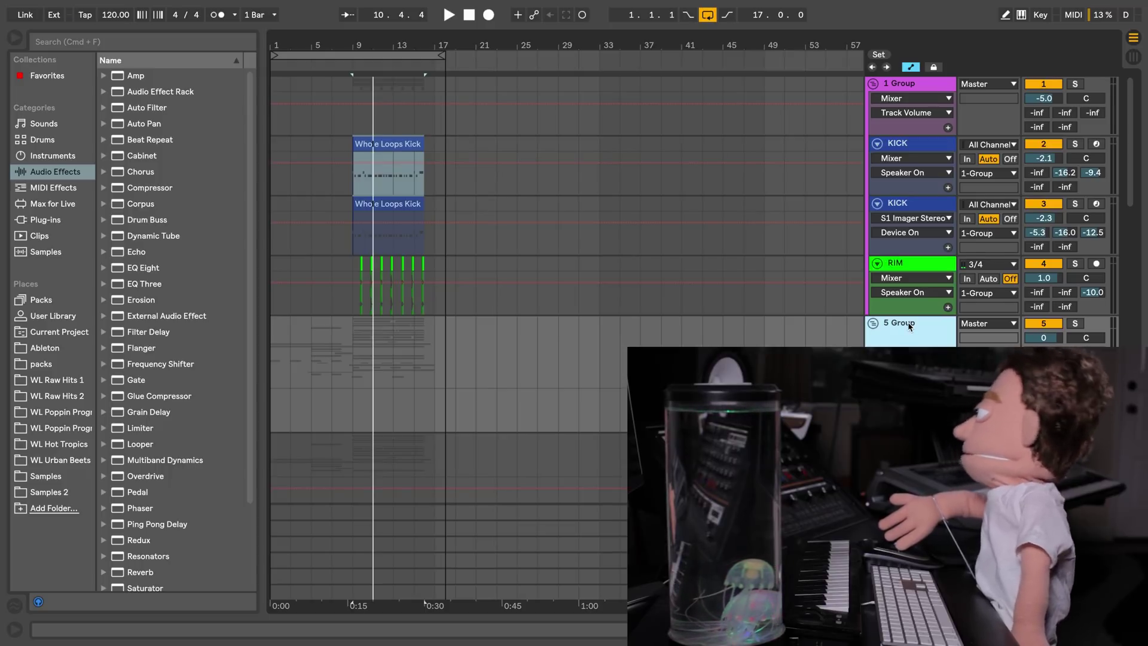
scroll(906, 328, "down", 15)
scroll(909, 326, "up", 15)
scroll(910, 327, "down", 10)
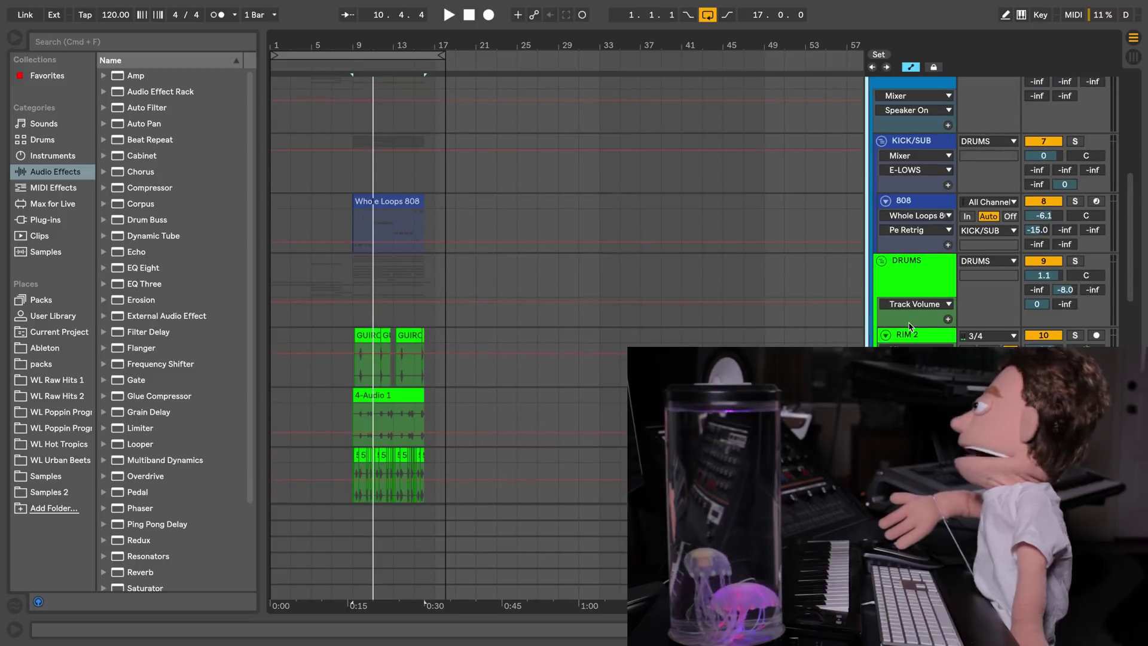
scroll(909, 327, "up", 10)
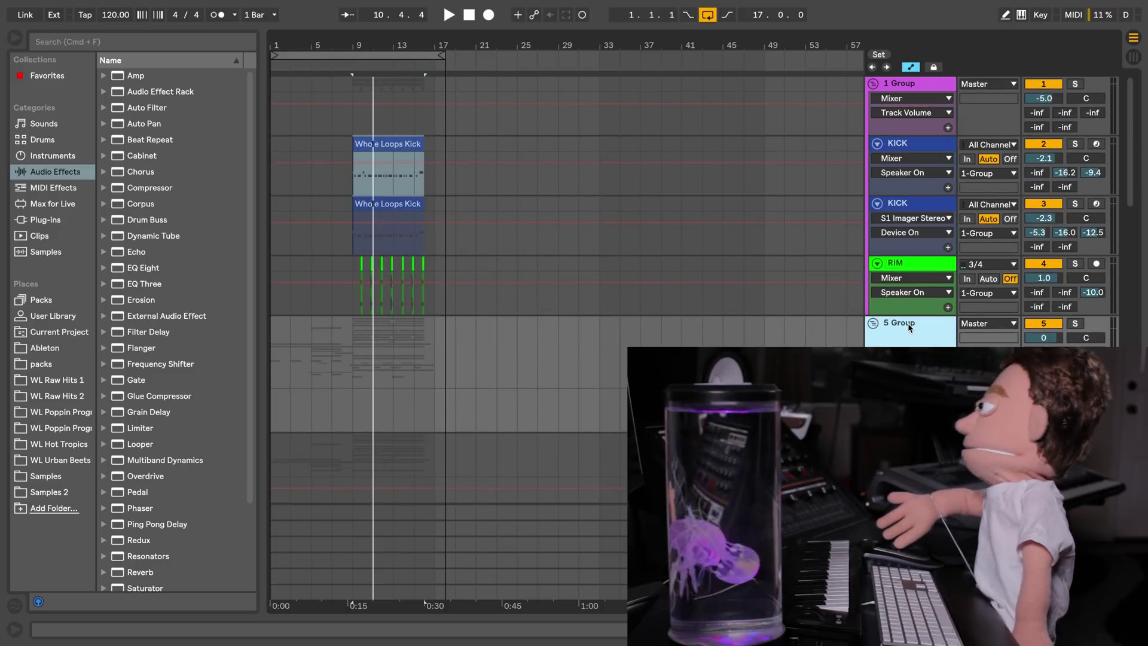
key("super+r")
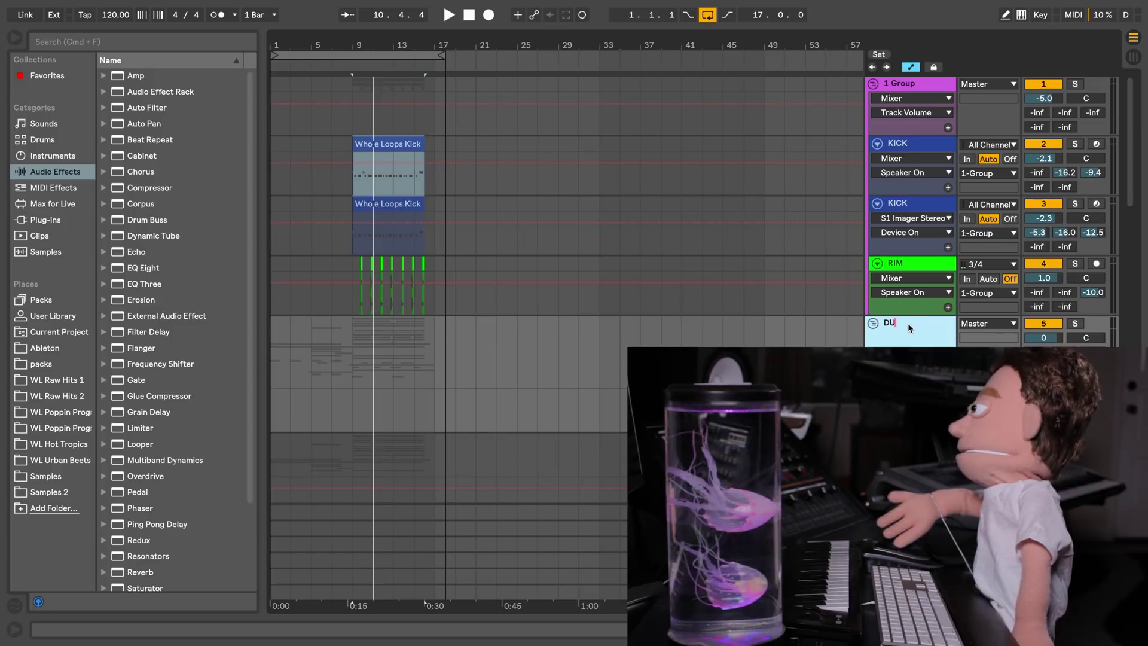
type("DUCBOI")
key("Return")
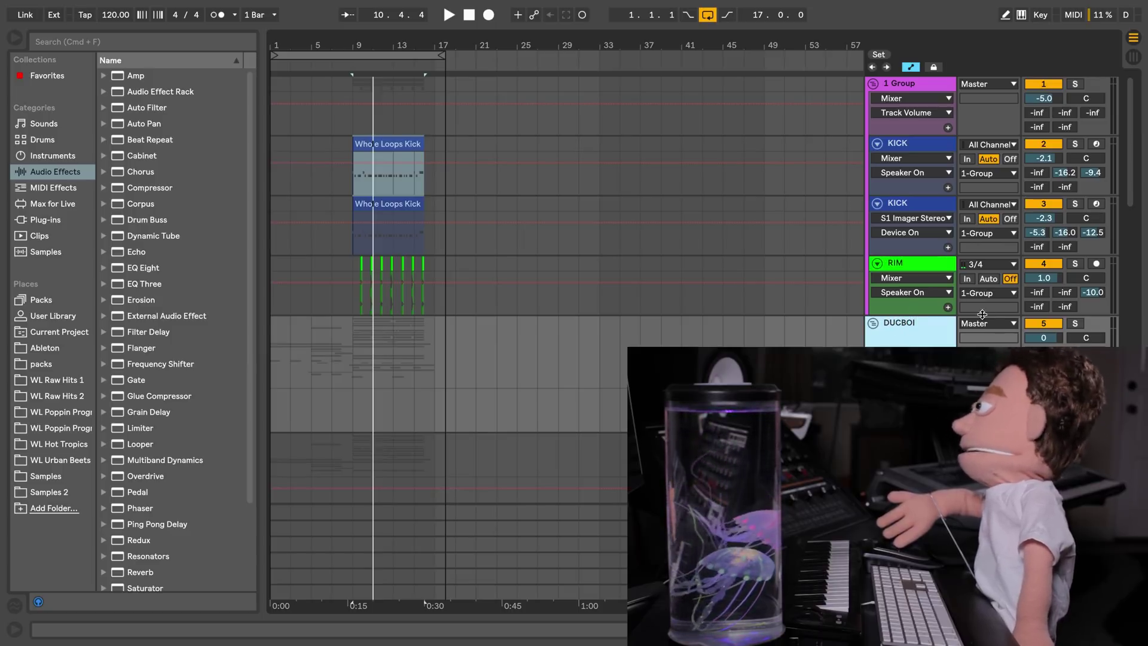
- Show the DUCBOI group's Track Volume automation and add 0 dB breakpoints just before and after the first kick at bar 9
left_click(1050, 338)
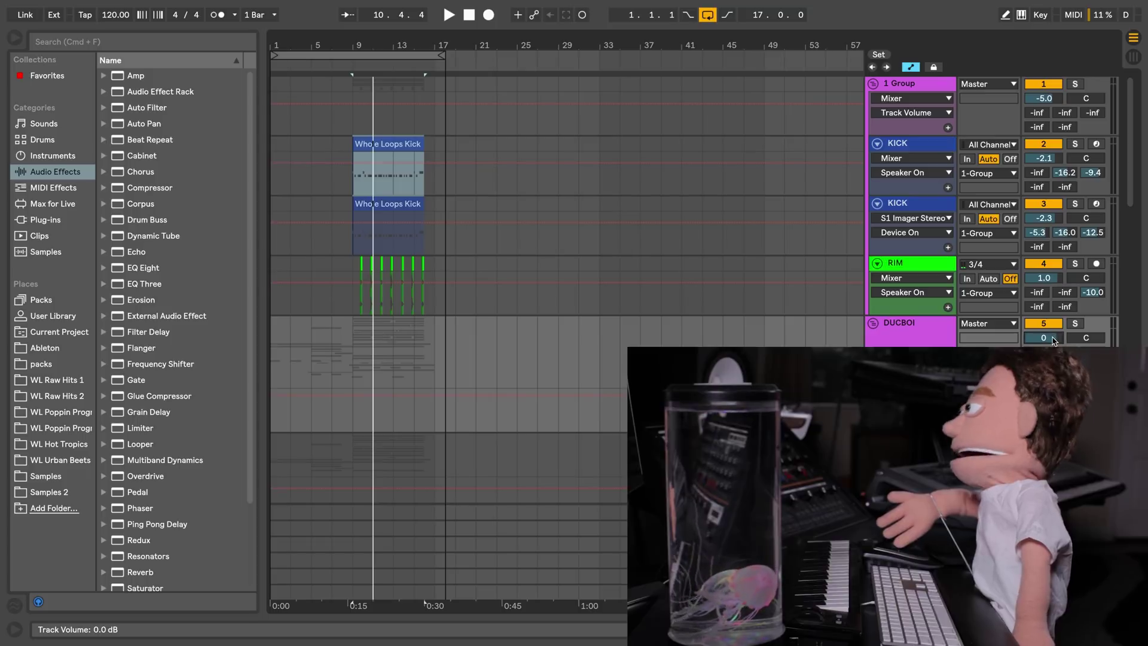
left_click_drag(353, 39, 352, 131)
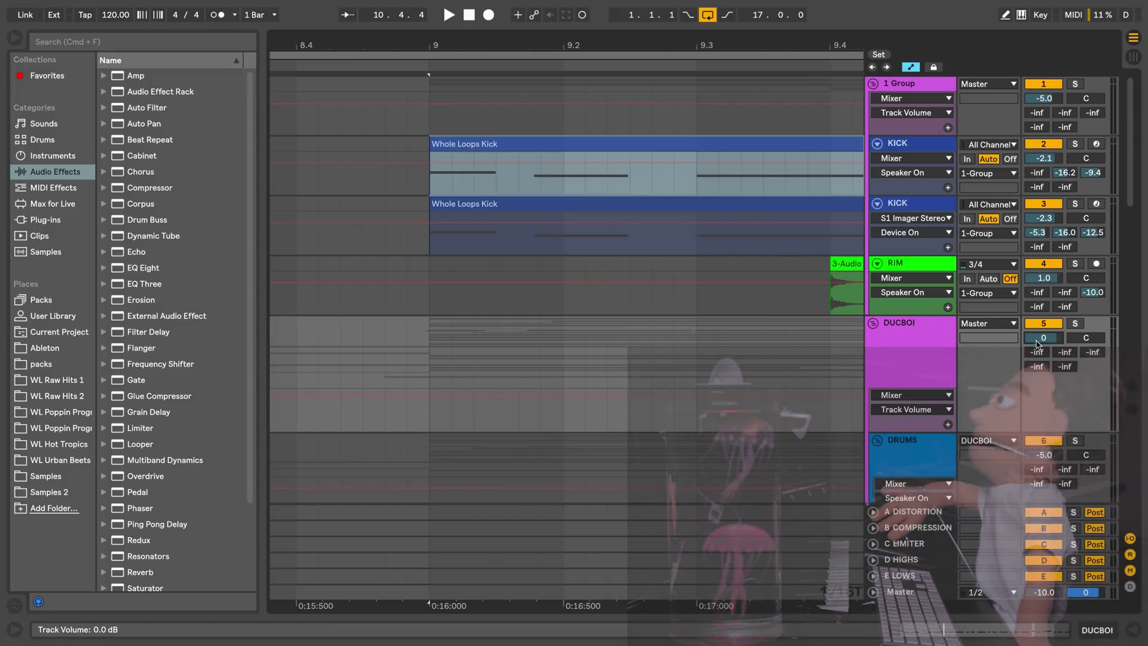
left_click_drag(425, 47, 435, 84)
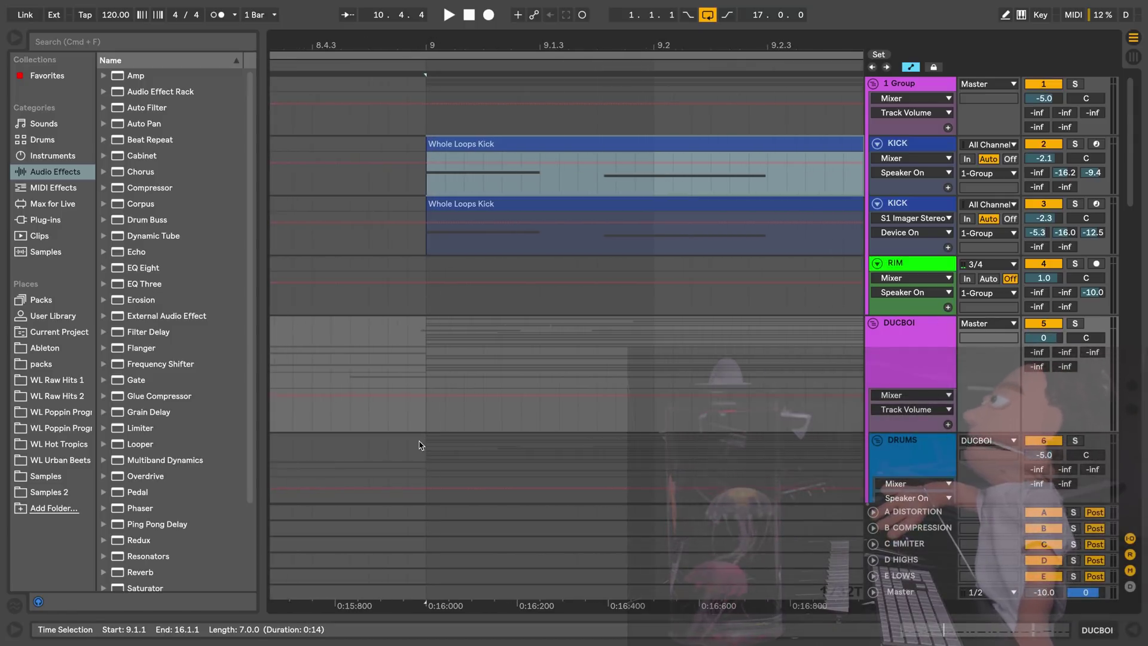
left_click(408, 396)
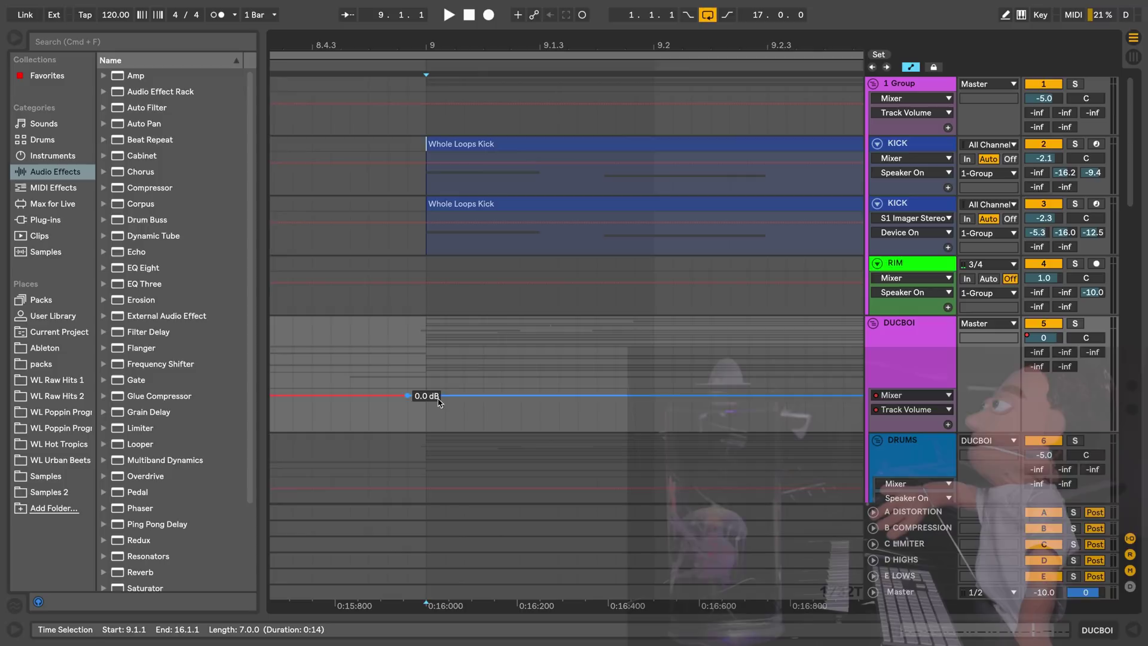
left_click(488, 396)
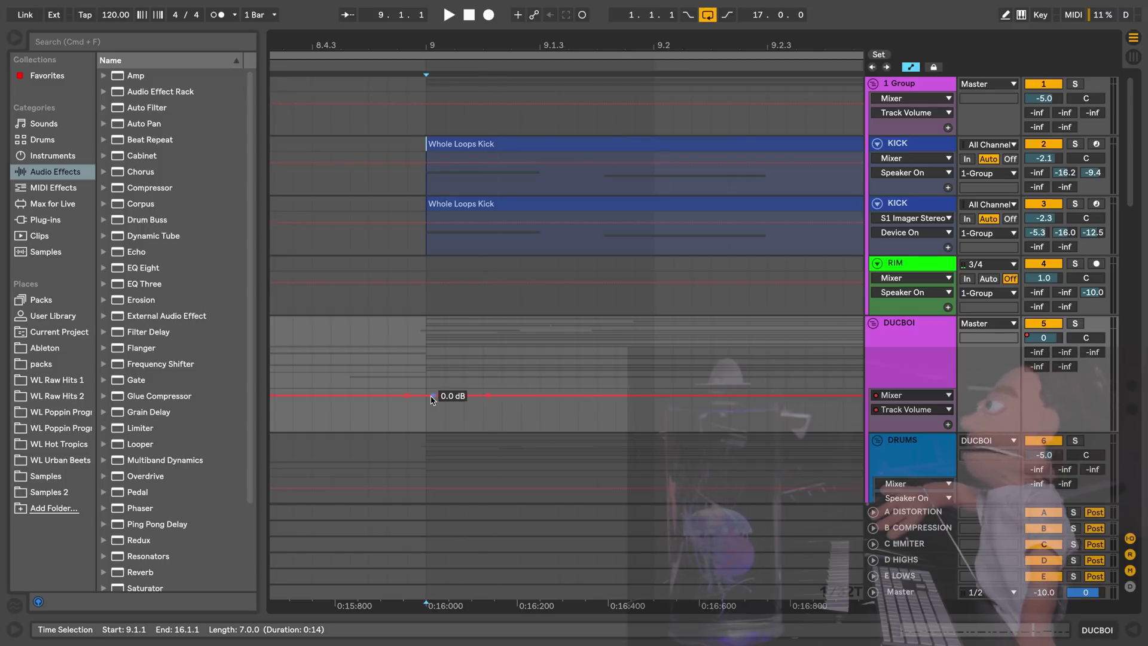
- Pull the DUCBOI volume automation down to about -32 dB at bar 9 and curve the fall and recovery of the dip
mouse_move(425, 396)
left_mouse_down()
mouse_move(425, 421)
mouse_move(421, 398)
mouse_move(461, 394)
mouse_move(425, 419)
mouse_move(417, 399)
mouse_move(427, 418)
left_mouse_up()
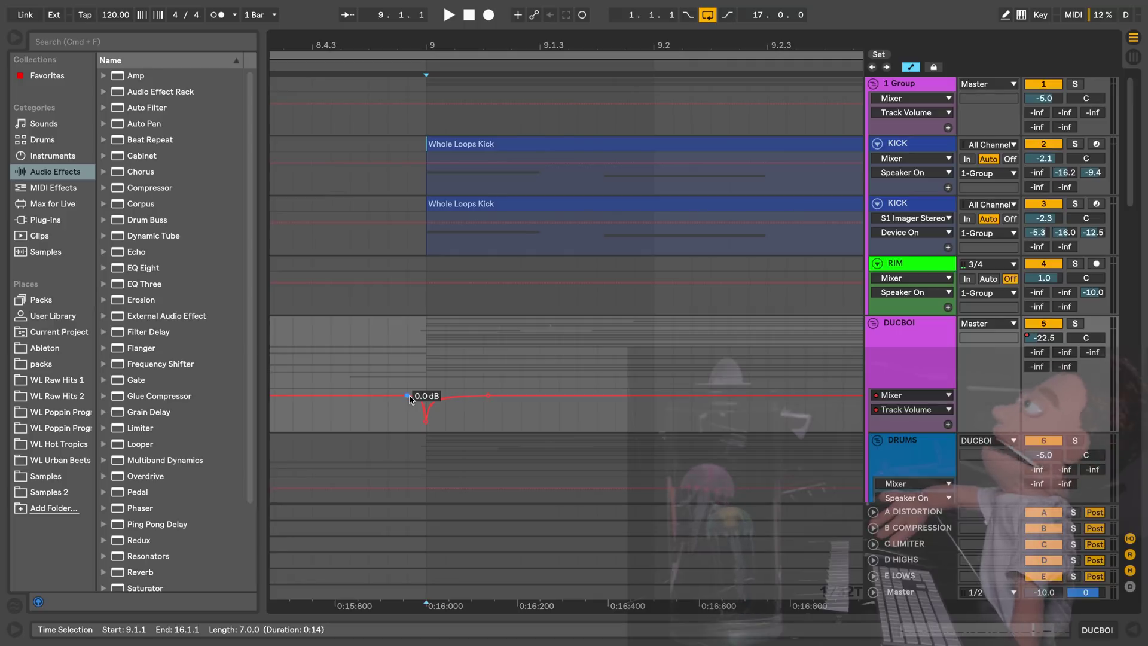
left_click(454, 396)
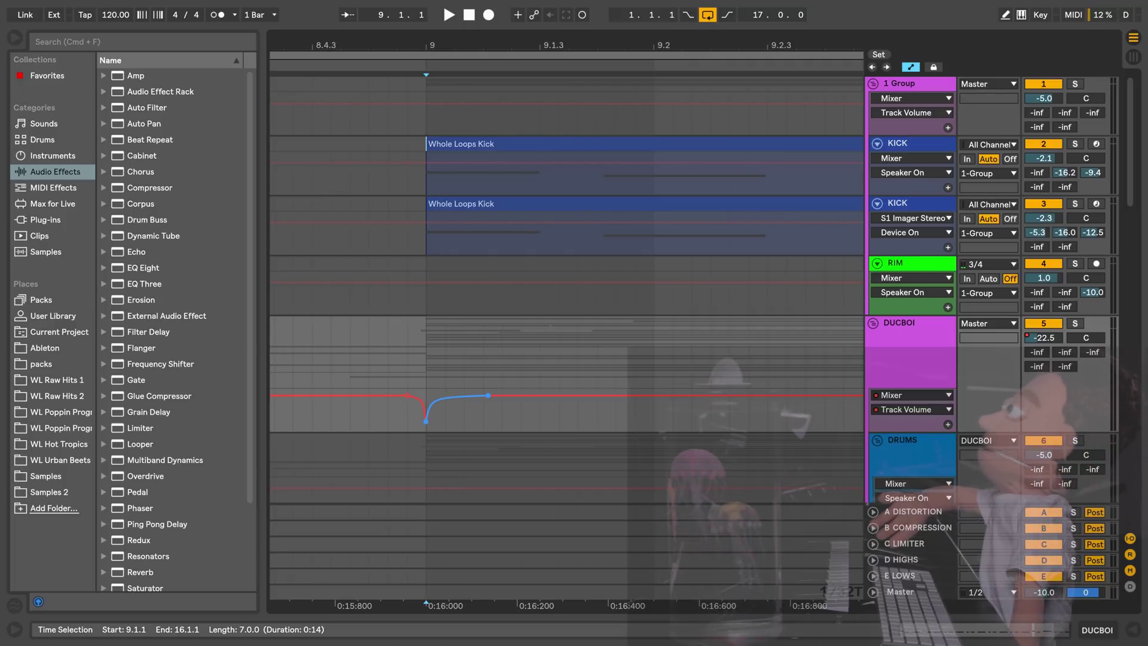
left_click_drag(455, 398, 454, 409)
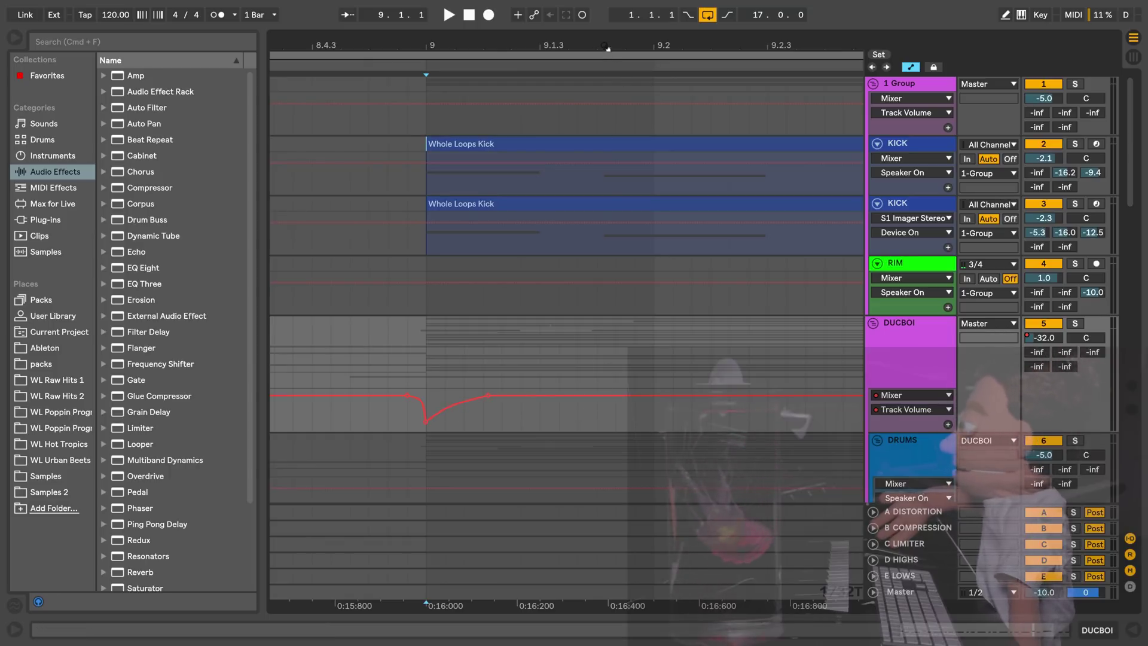
- Draw a second volume dip on the DUCBOI automation at the next kick near 9.1.4, returning to 0 dB shortly after 9.2
left_click_drag(608, 48, 608, 149)
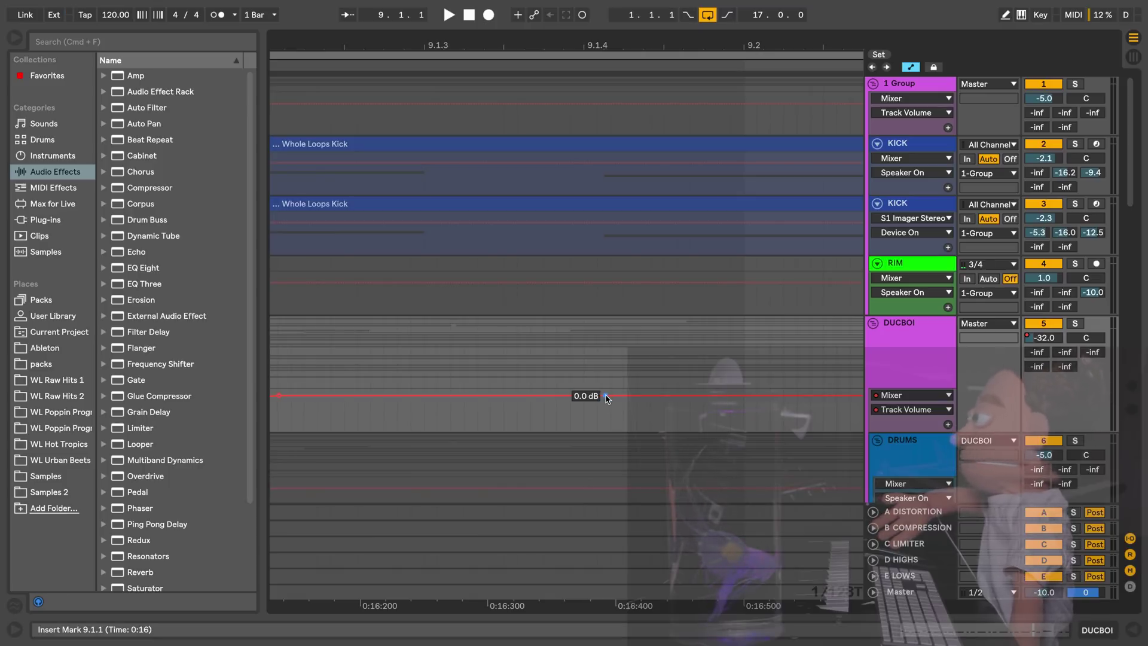
left_click(792, 396)
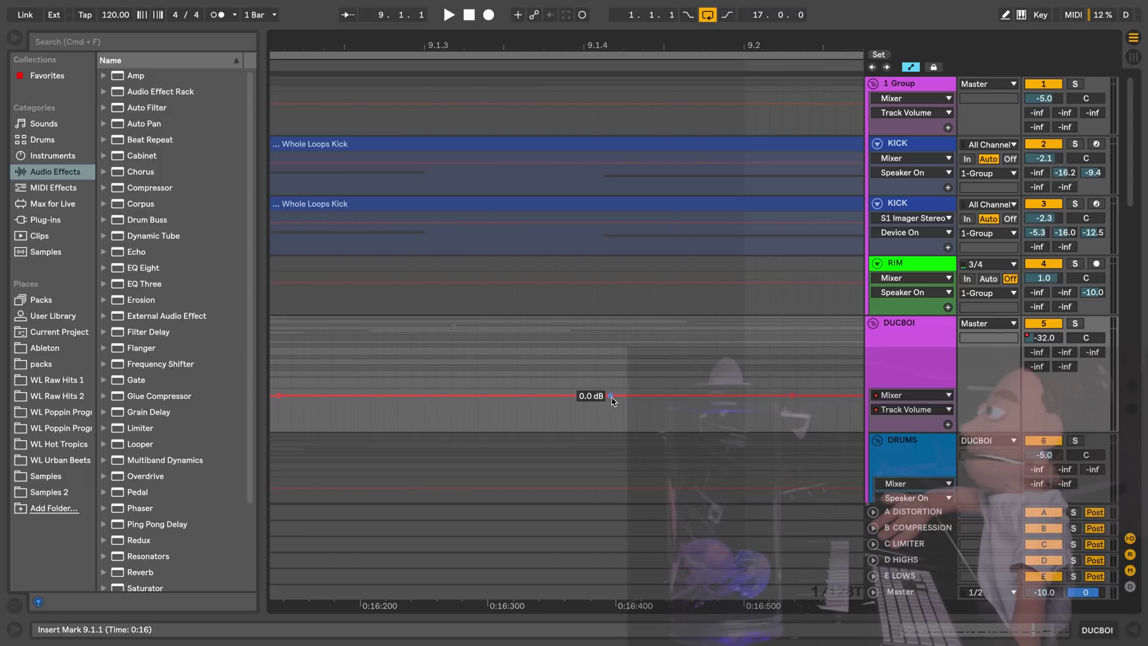
left_click_drag(605, 396, 605, 421)
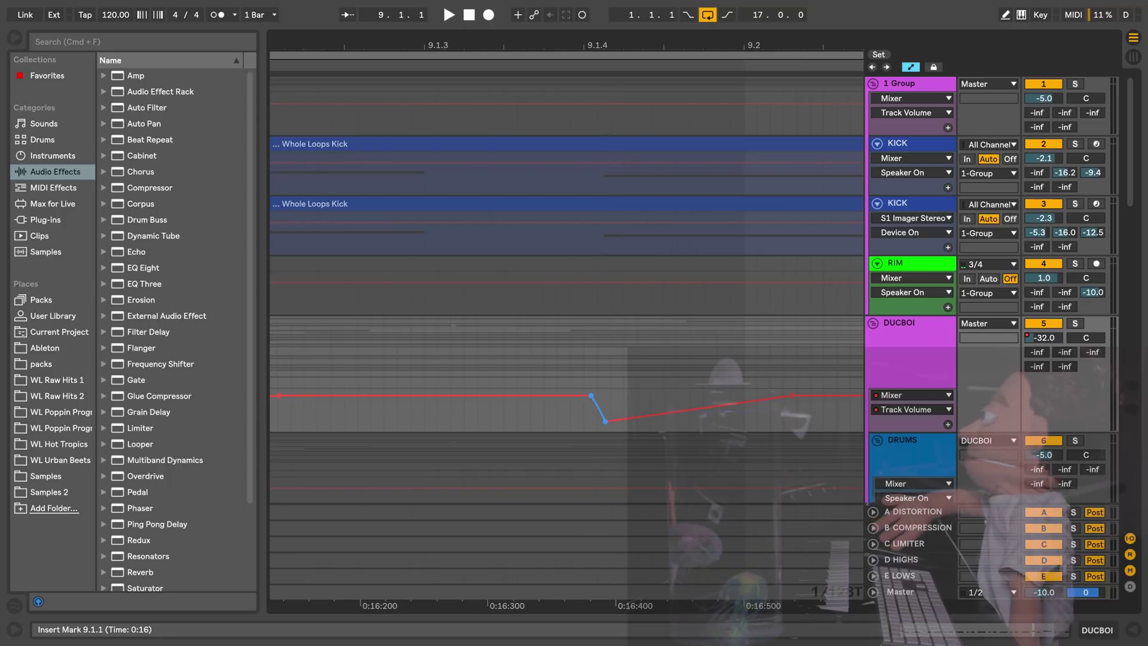
- Curve the recovery of the DUCBOI volume dip near 9.1.4 and play back both dips from 8.4.4
left_click_drag(708, 406, 709, 389, "alt")
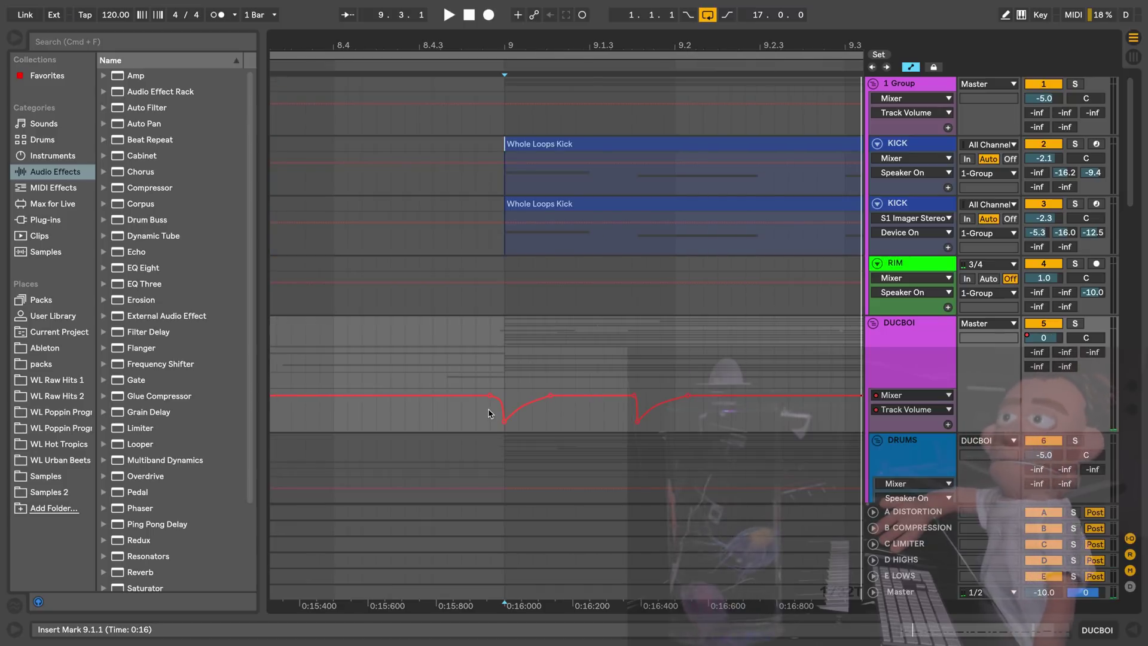
left_click(489, 412)
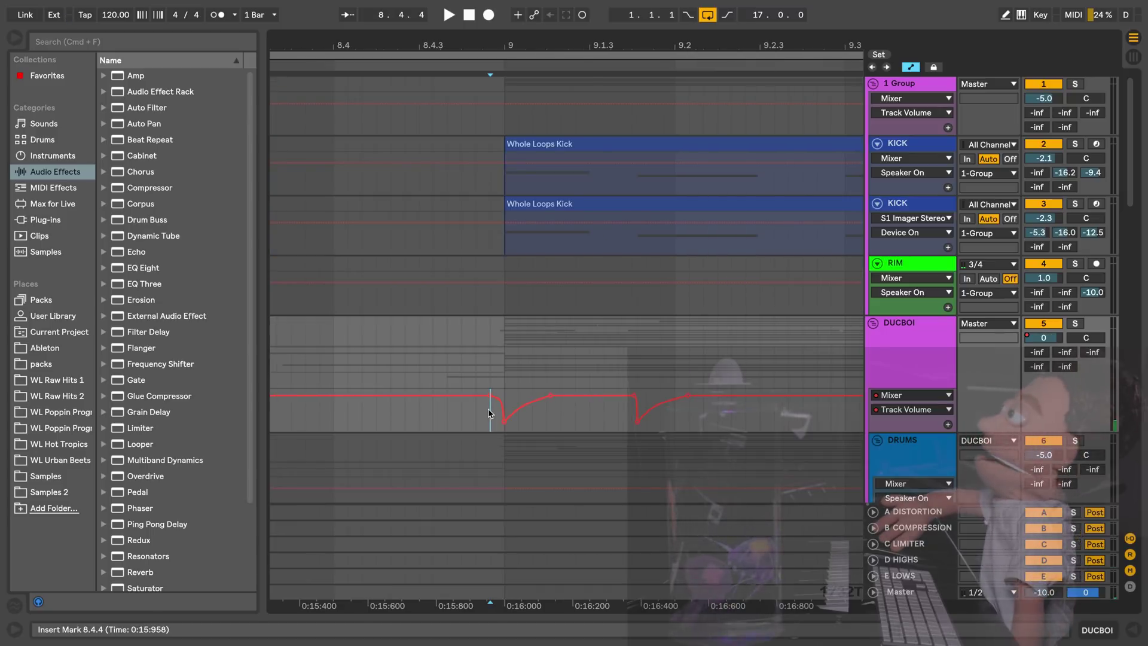
key("space")
key("space")
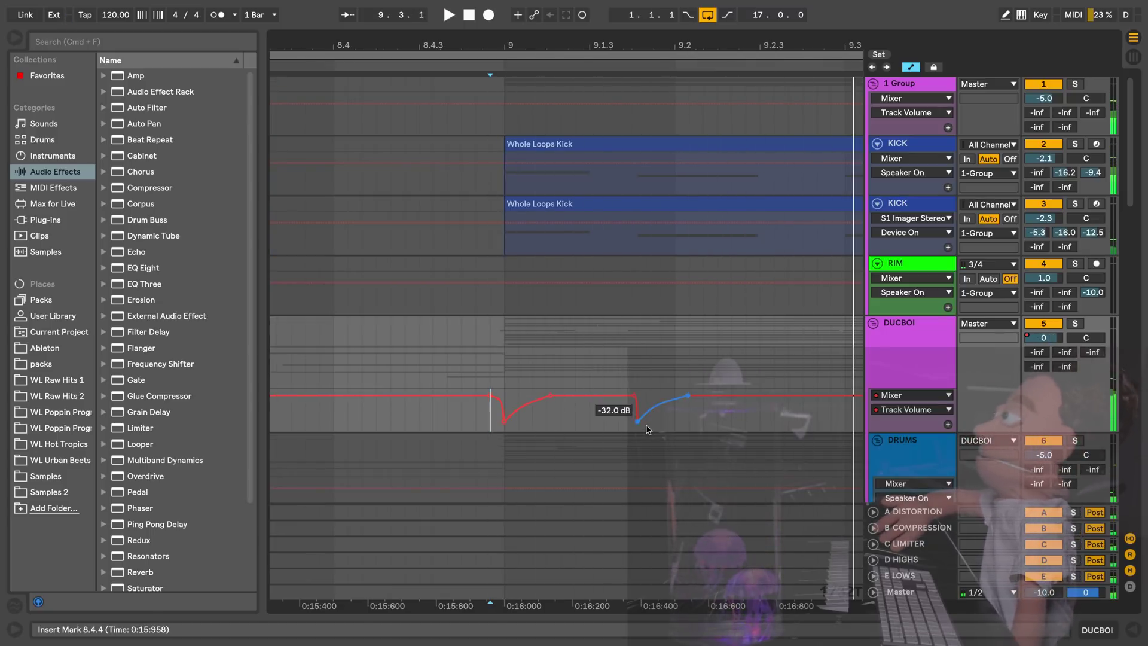
- Draw a third volume dip on the DUCBOI automation at the 9.3 kick, with a curved fall and a curved recovery to 0 dB
scroll(640, 430, "right", 5)
scroll(647, 430, "right", 2)
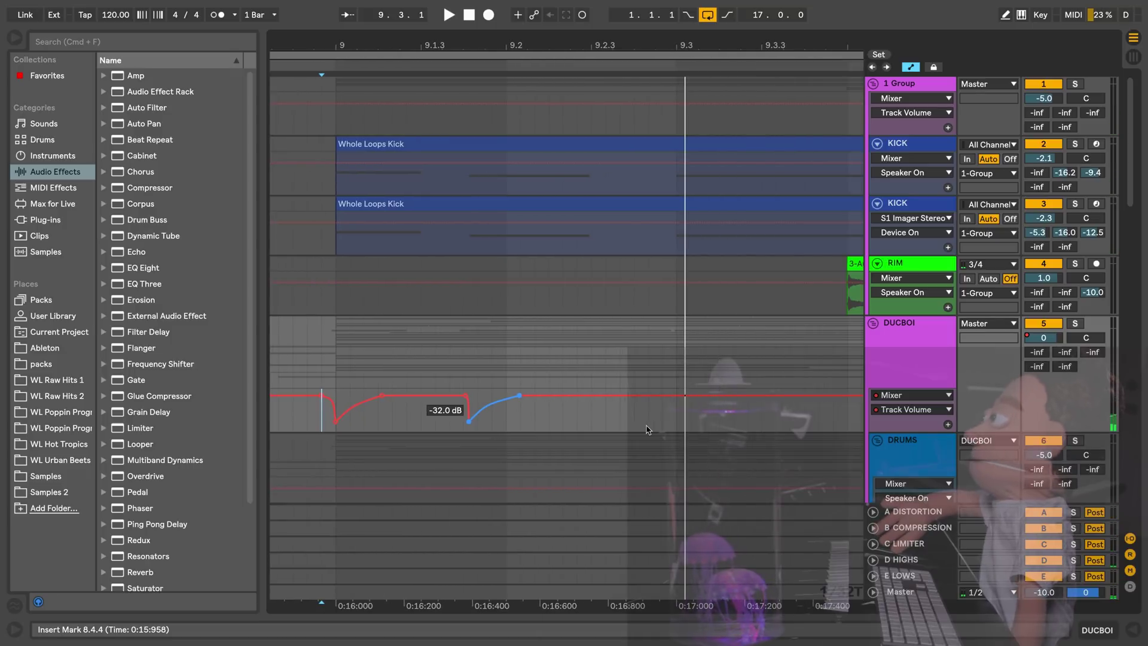
scroll(647, 430, "right", 3)
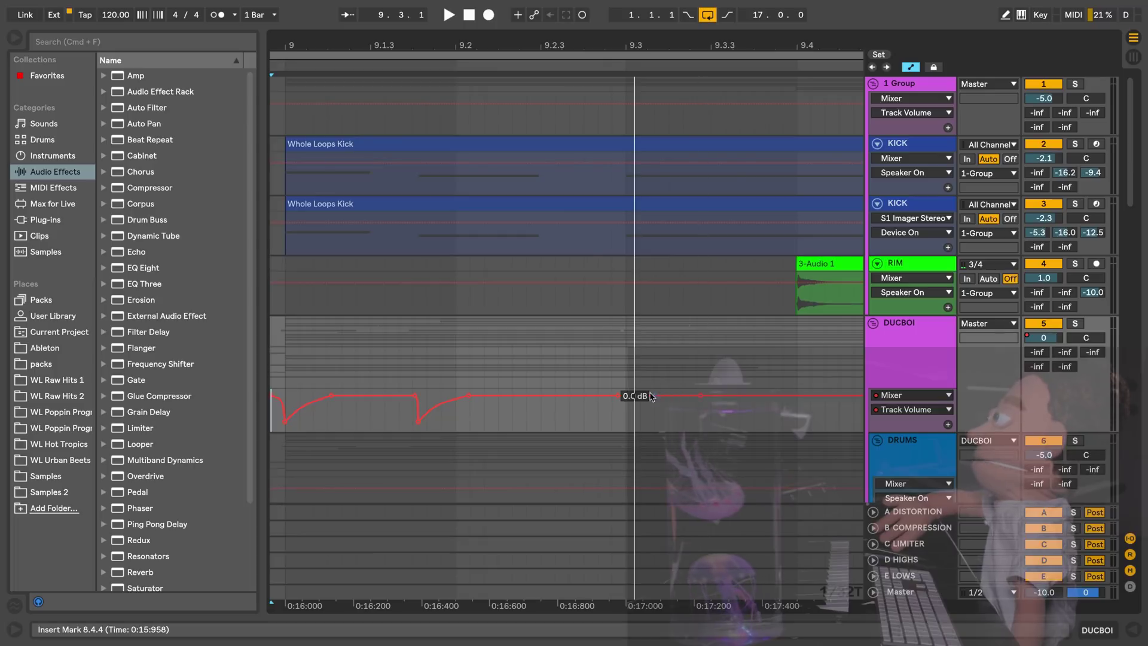
mouse_move(630, 400)
left_mouse_down()
mouse_move(625, 427)
mouse_move(651, 408)
left_mouse_up()
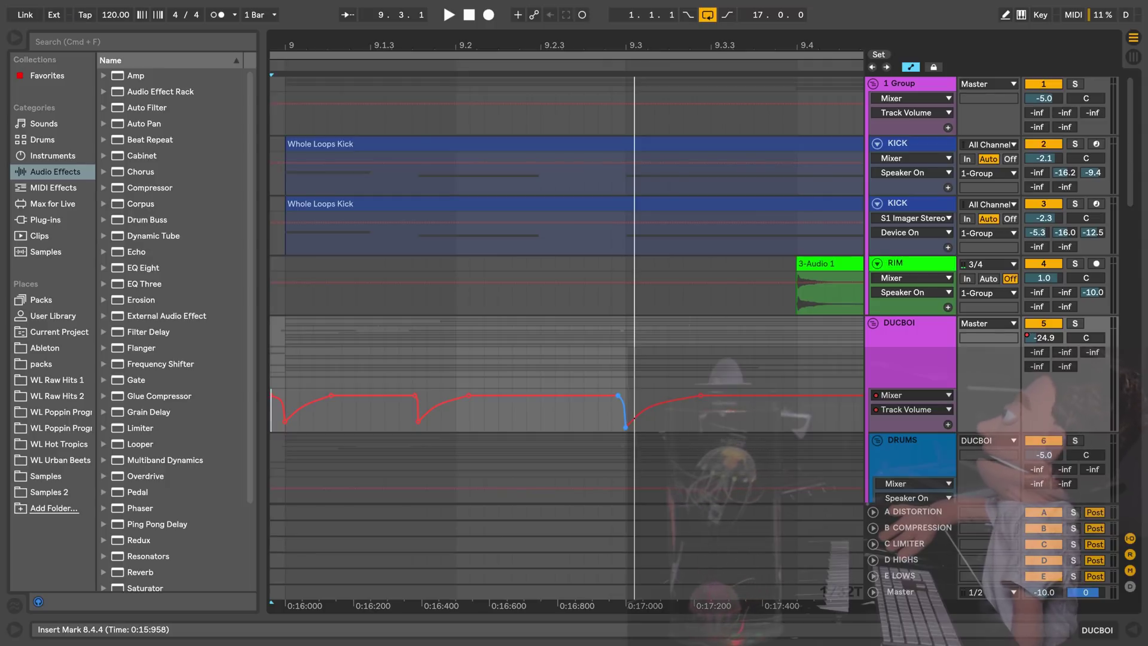
scroll(582, 410, "left", 1)
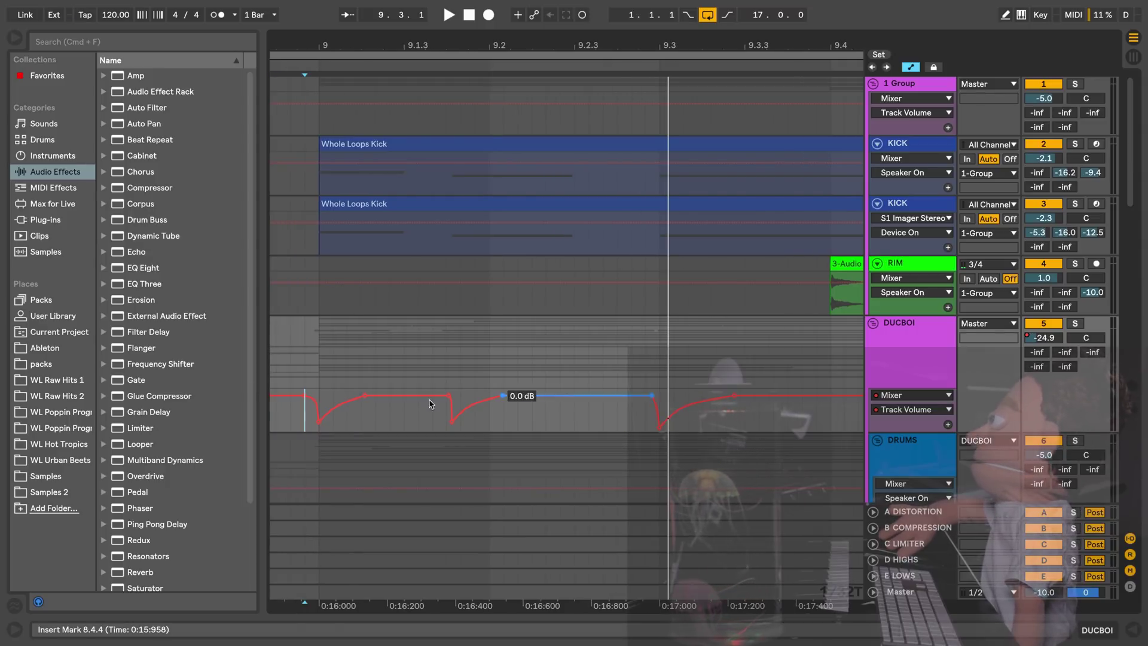